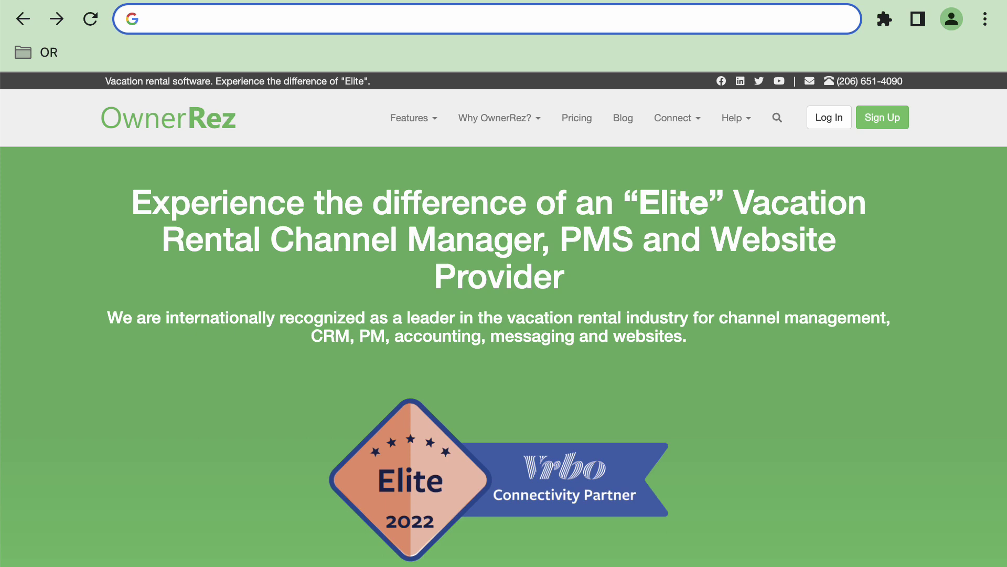
- Load the Shenandoah Rentals example site at shenrent.com
type("shenrent")
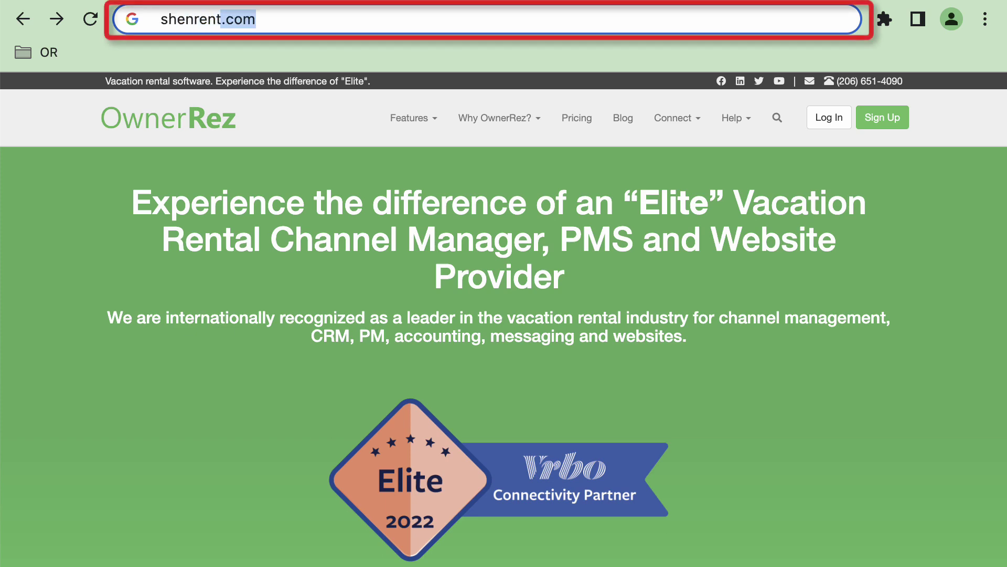
type(".com")
key("Return")
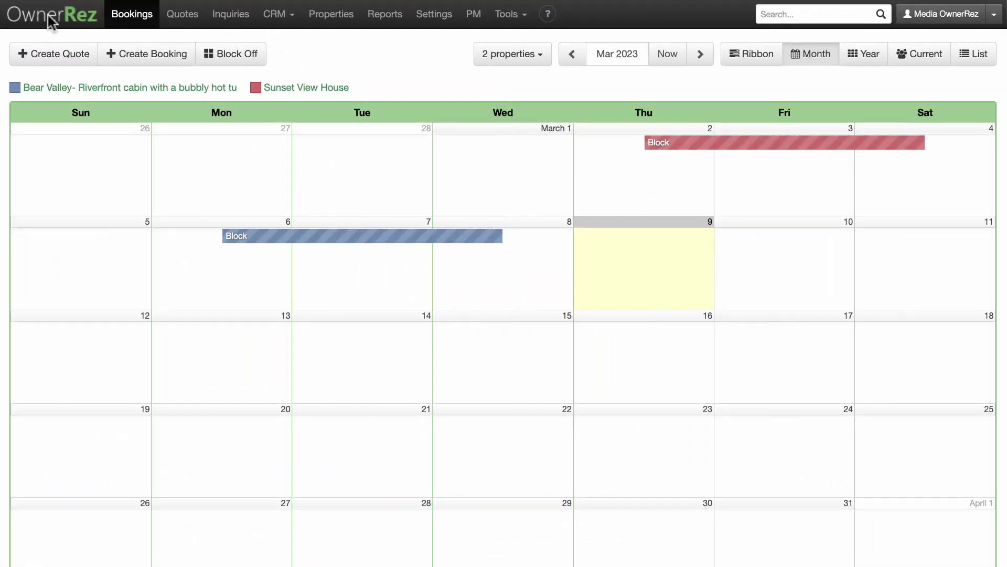
- Go to Settings > Hosted Websites and open the Hall Homes website
left_click(428, 15)
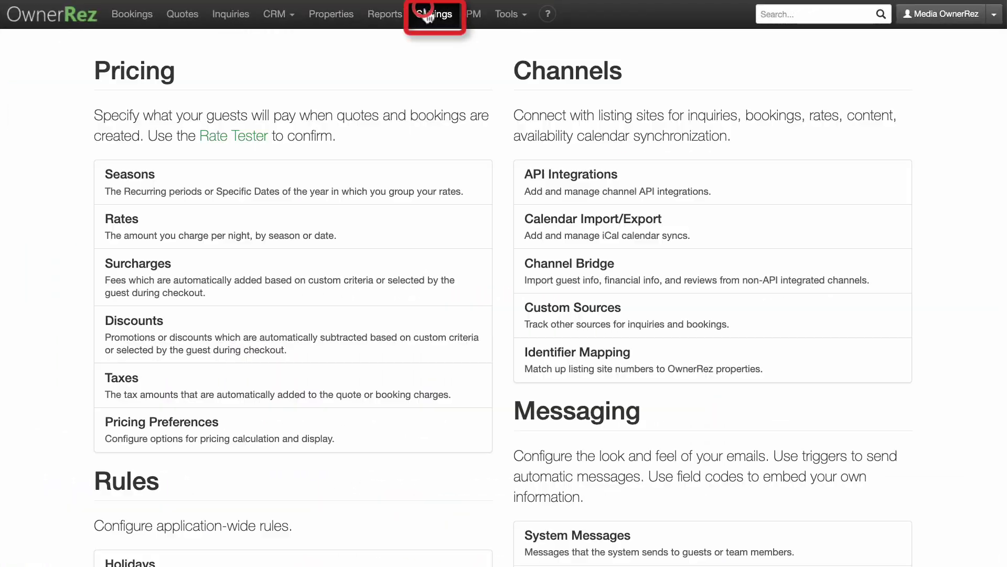
scroll(430, 24, "down", 8)
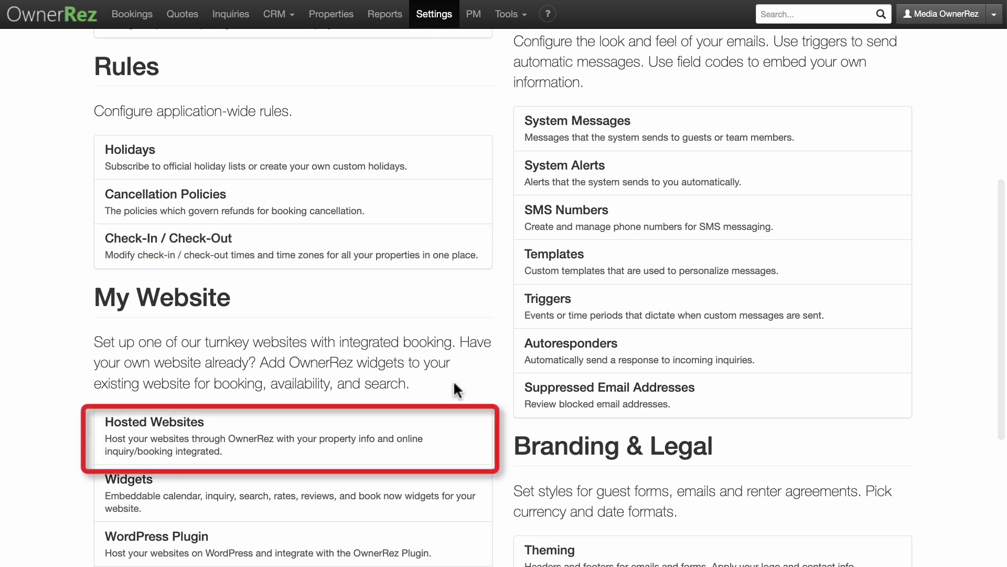
left_click(456, 426)
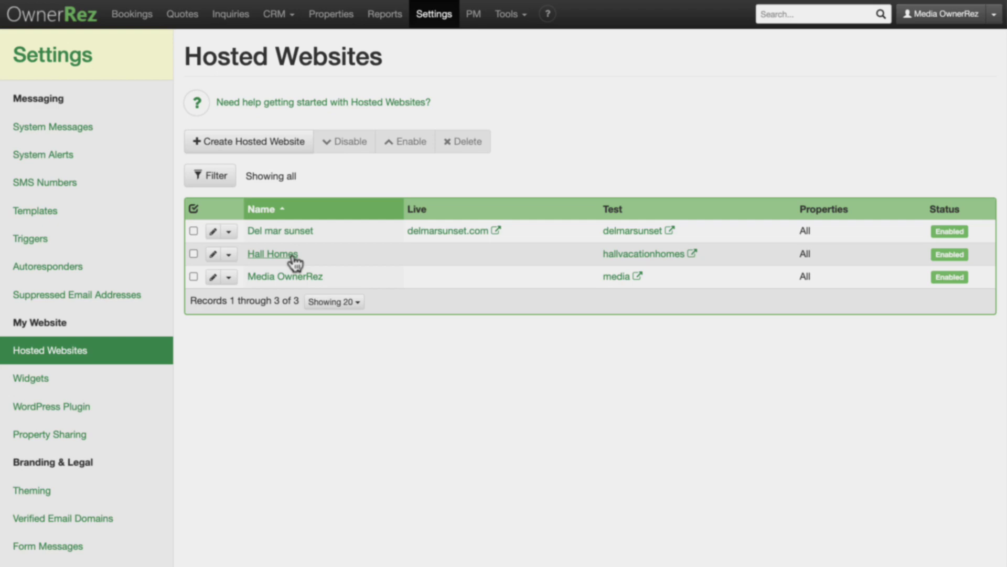
left_click(293, 254)
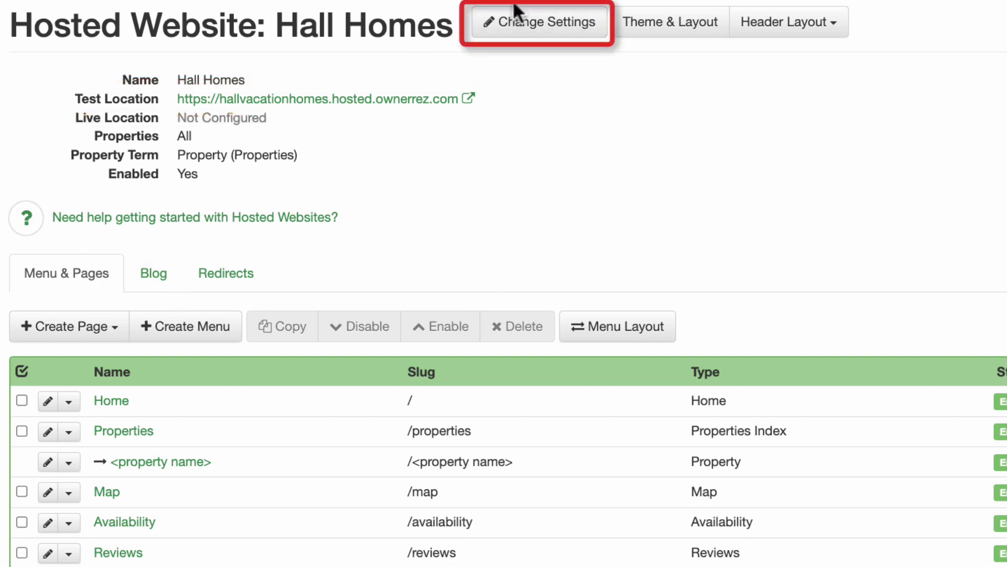
- Enter hallvacationhomes.com as Hall Homes' www live location and save the settings
left_click(517, 24)
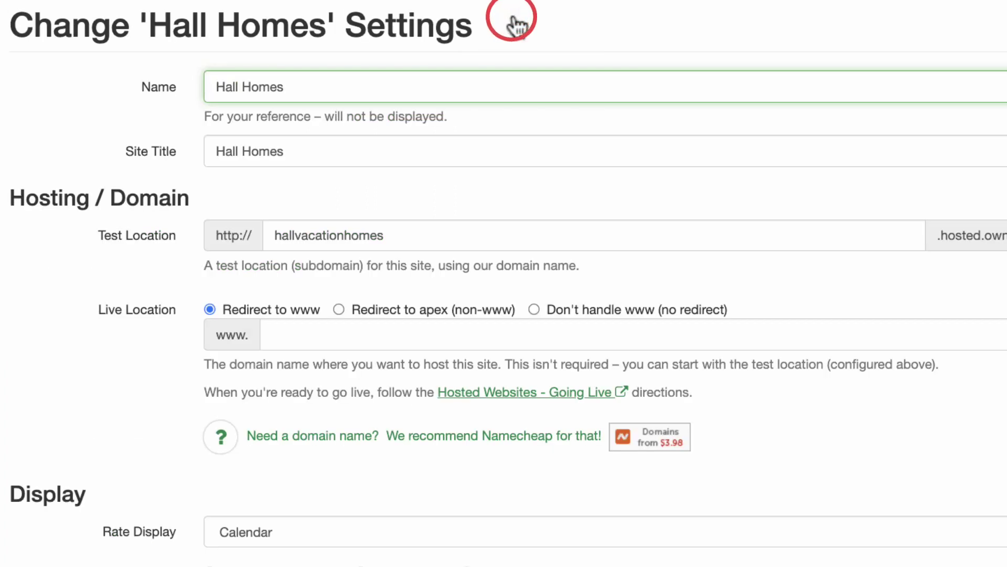
left_click(432, 334)
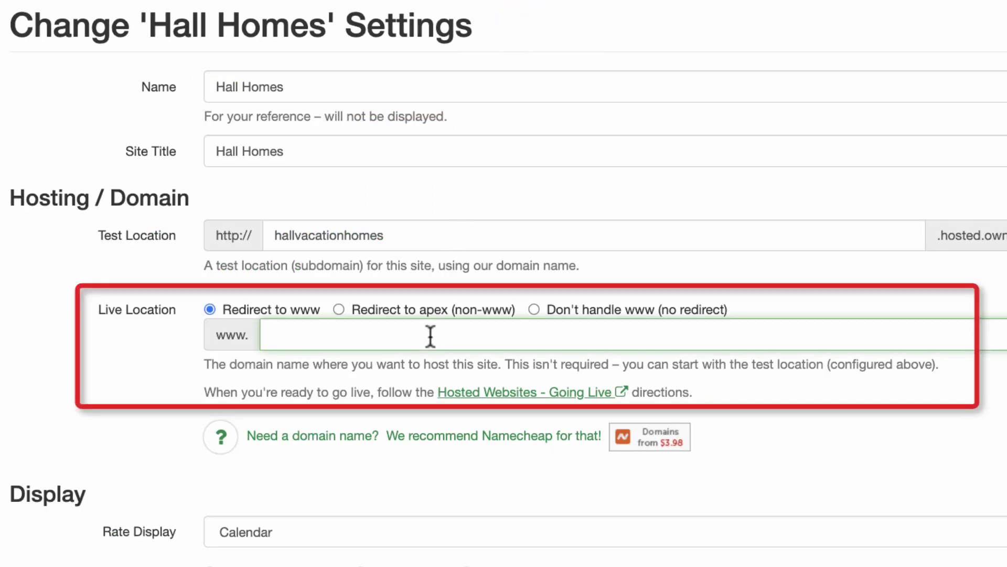
type("hallvacation")
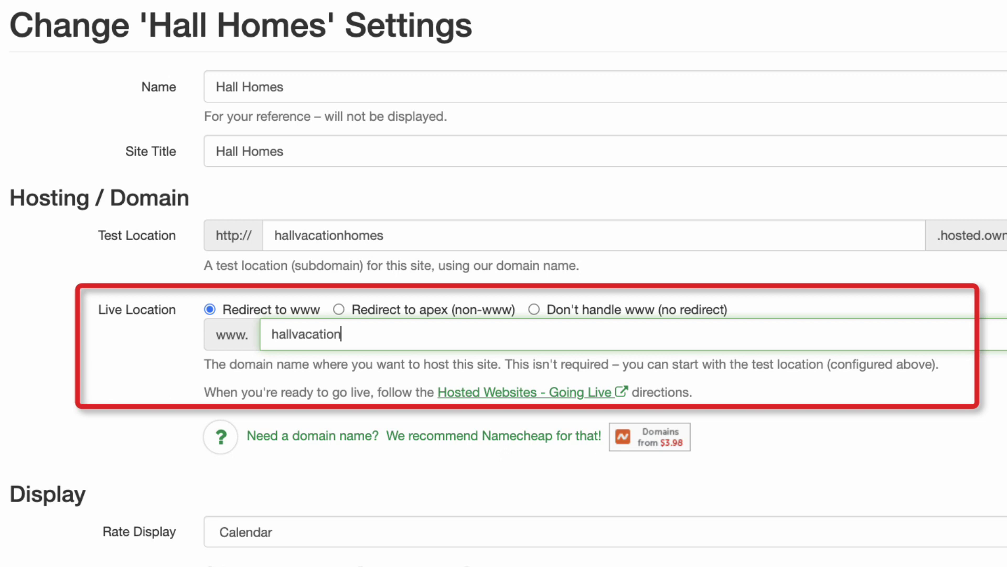
type("homes.com")
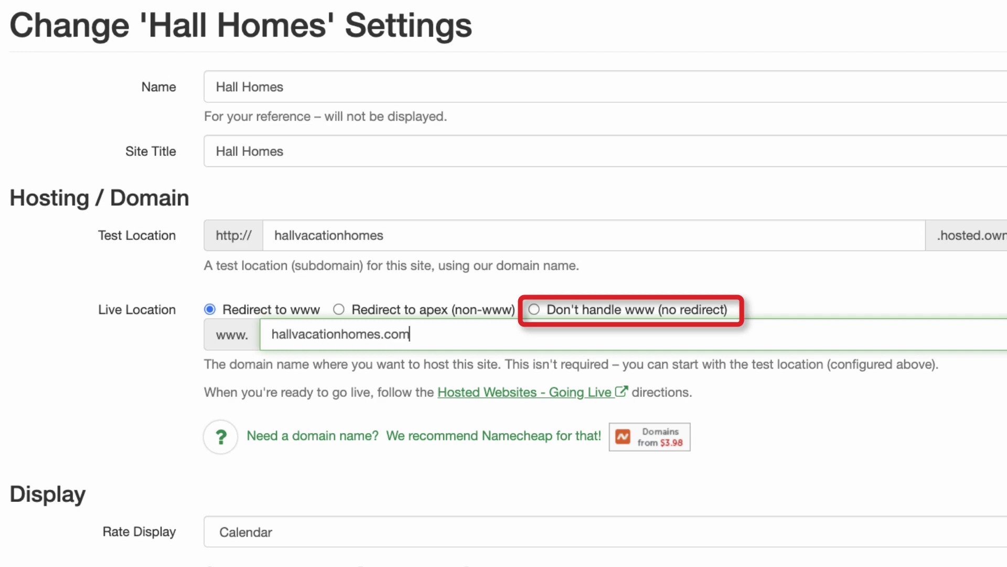
scroll(595, 294, "down", 2)
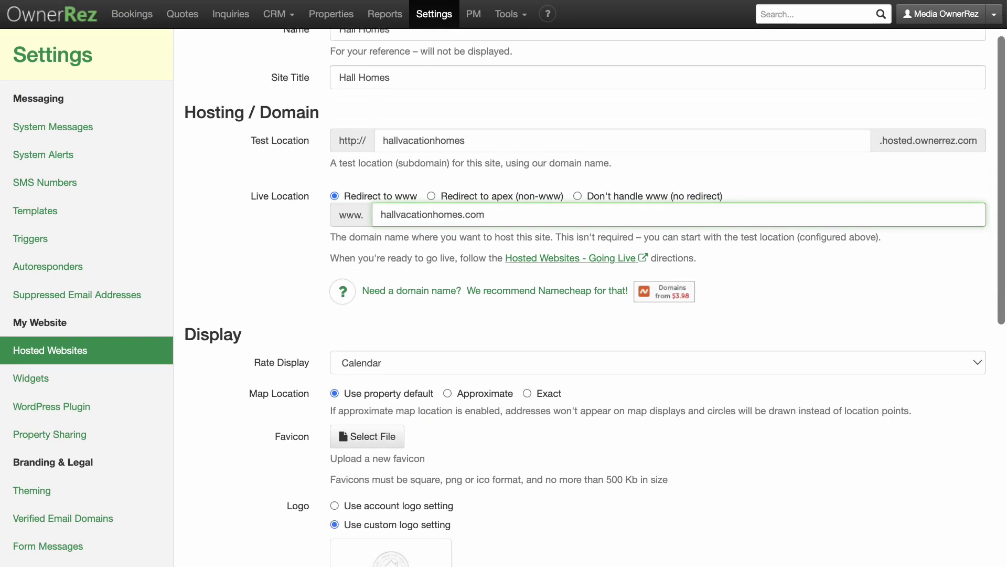
scroll(595, 294, "down", 10)
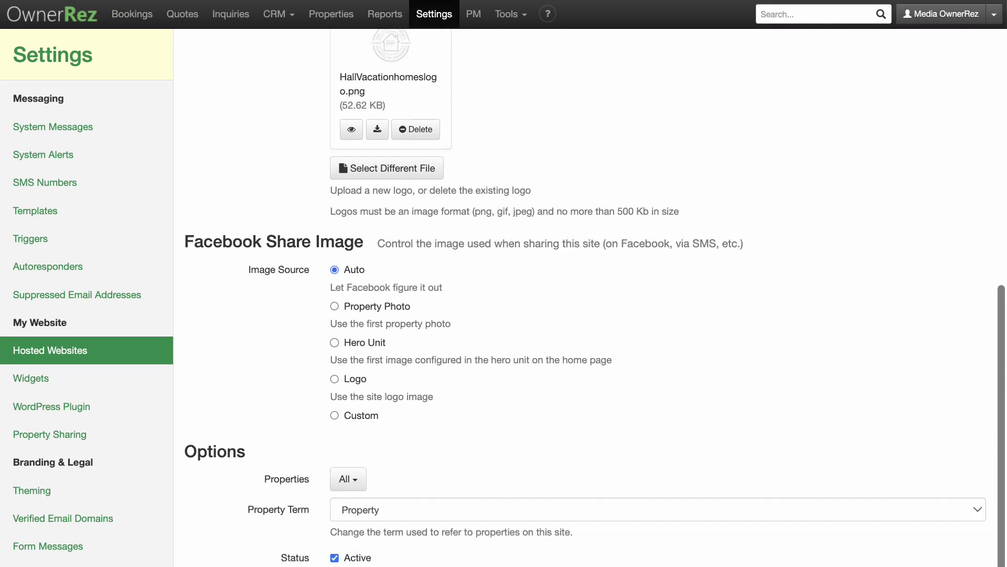
scroll(590, 293, "down", 2)
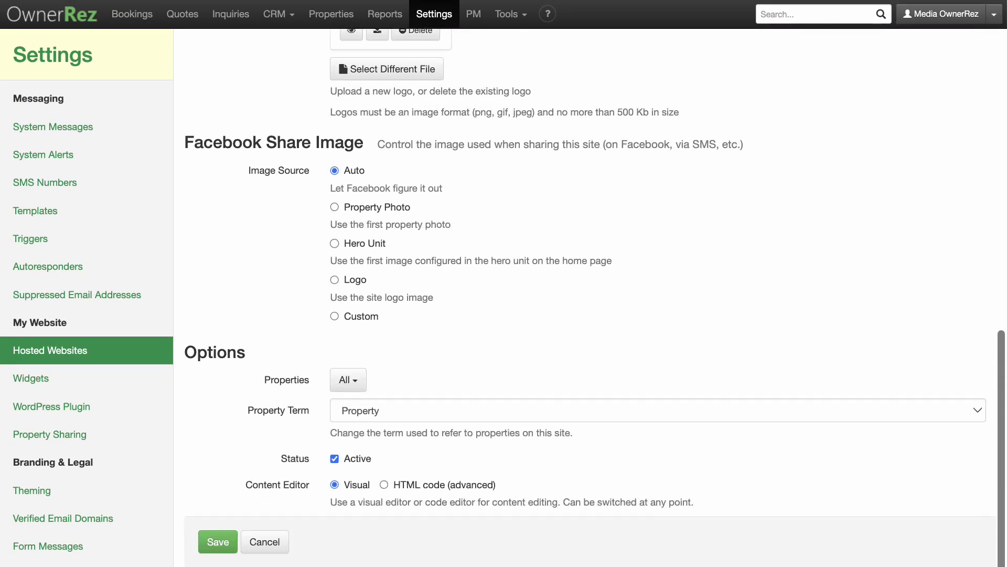
left_click(218, 545)
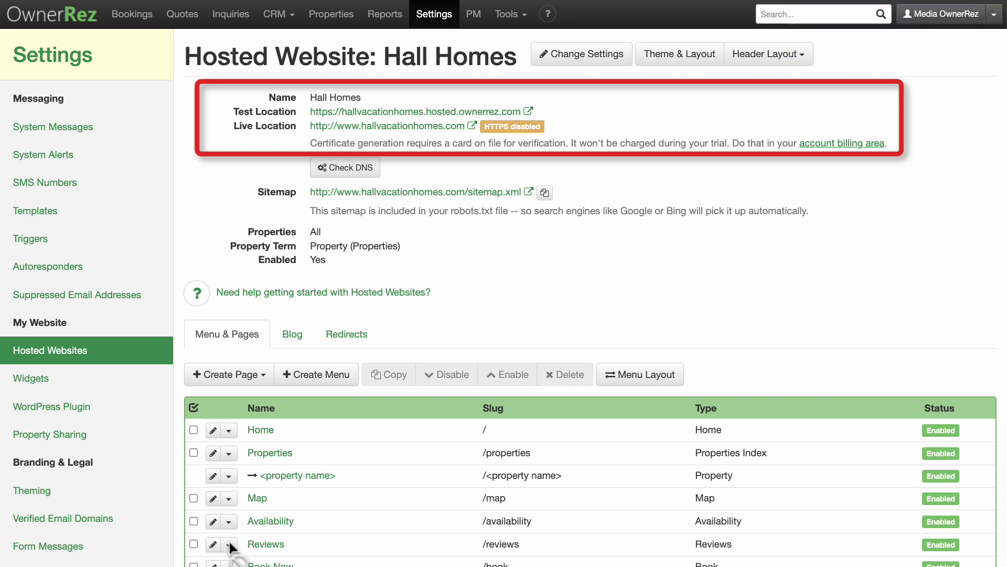
- Run Check DNS for hallvacationhomes.com and dismiss the no-DNS-entry error
left_click(365, 169)
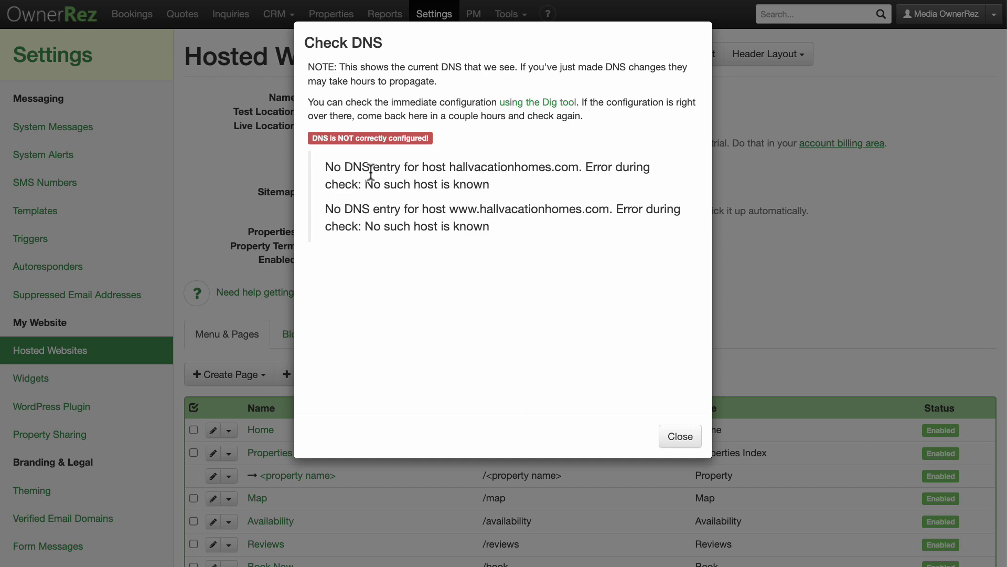
left_click(677, 438)
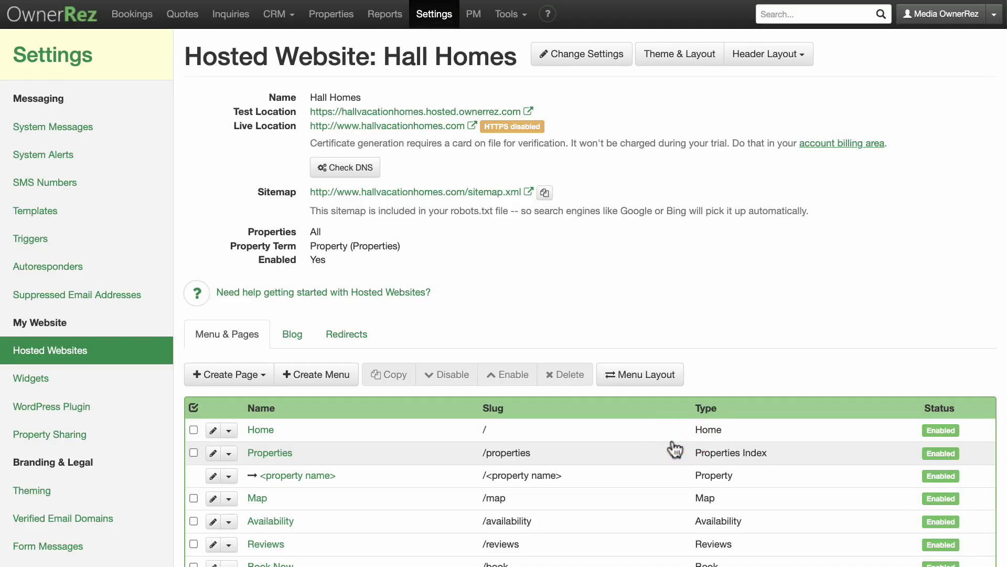
- In the Going Live help article's DNS steps, select the first IP, 52.201.23.5
left_click(619, 54)
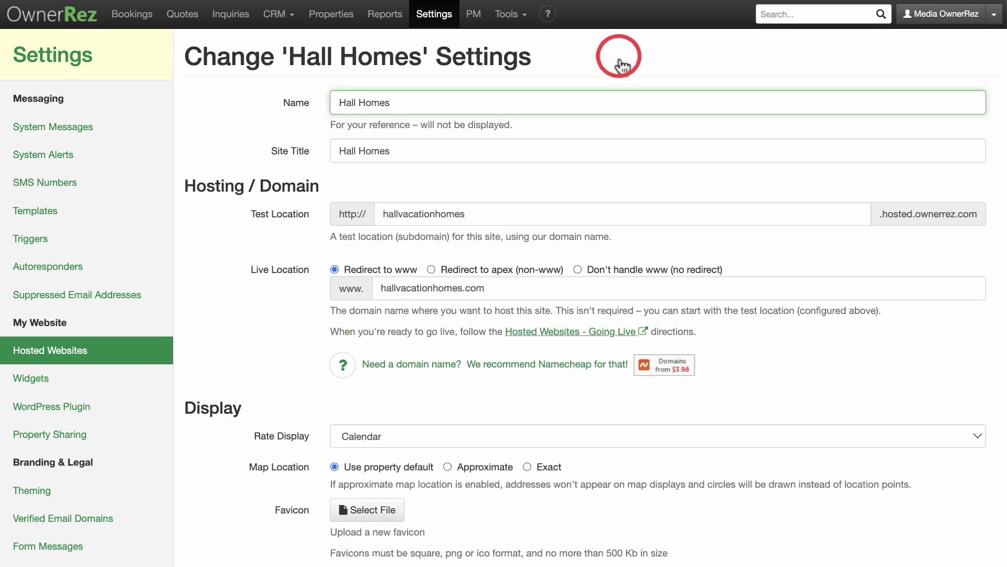
left_click(611, 331)
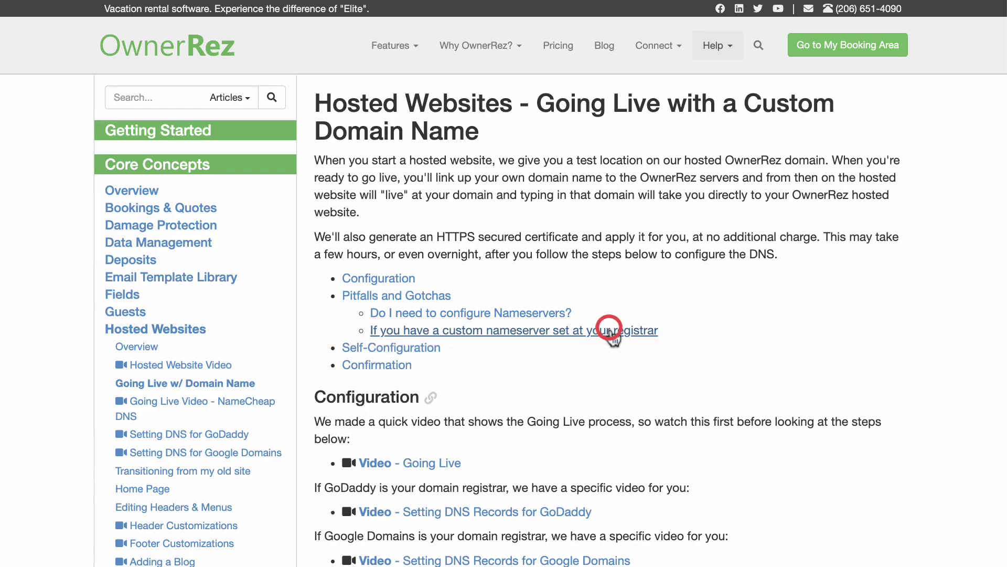
scroll(611, 331, "down", 10)
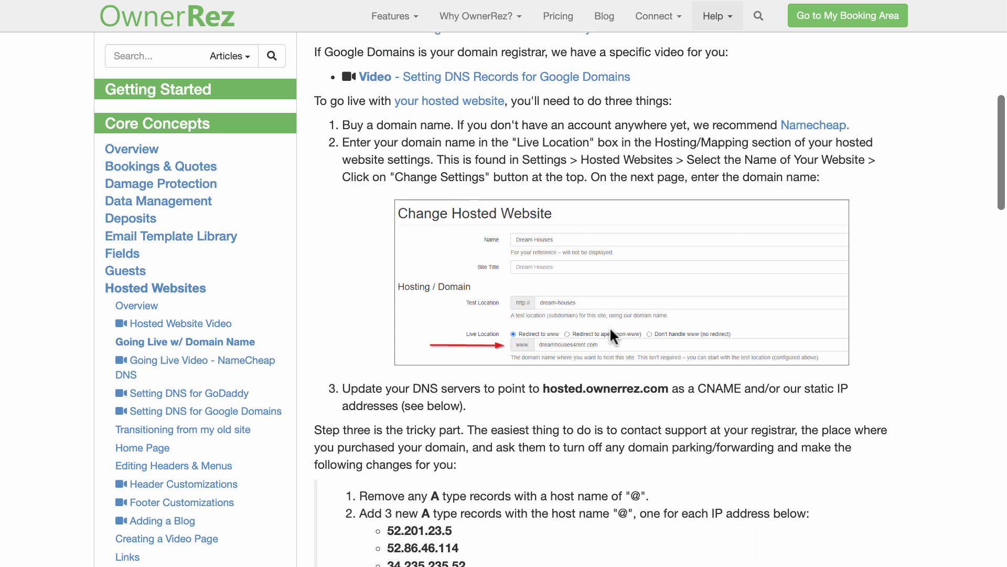
scroll(609, 327, "down", 1)
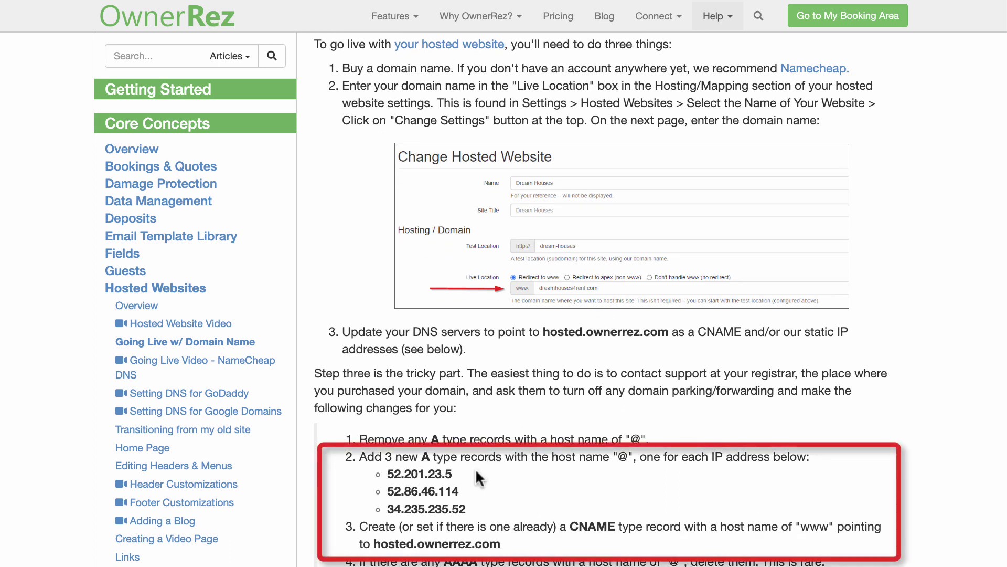
left_click_drag(454, 472, 386, 478)
key("ctrl+c")
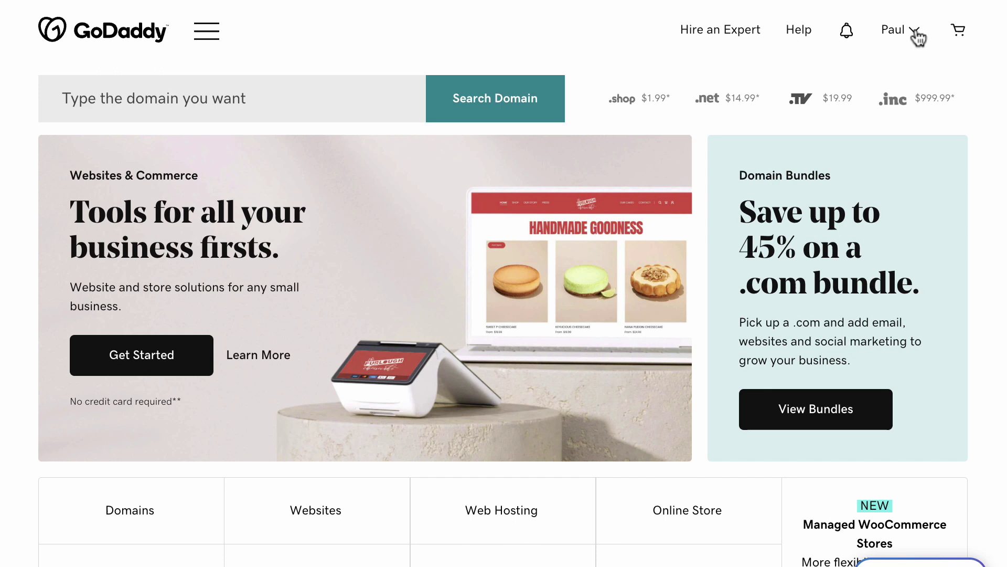
- In GoDaddy, replace the Parked root A record value for hallvacationproperties.com with 52.201.23.5
left_click(917, 32)
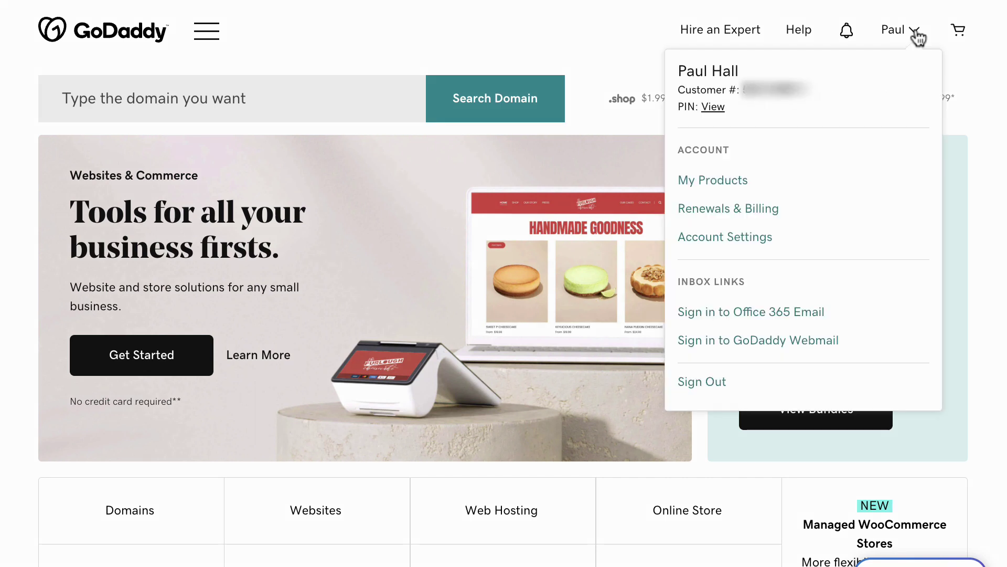
left_click(732, 181)
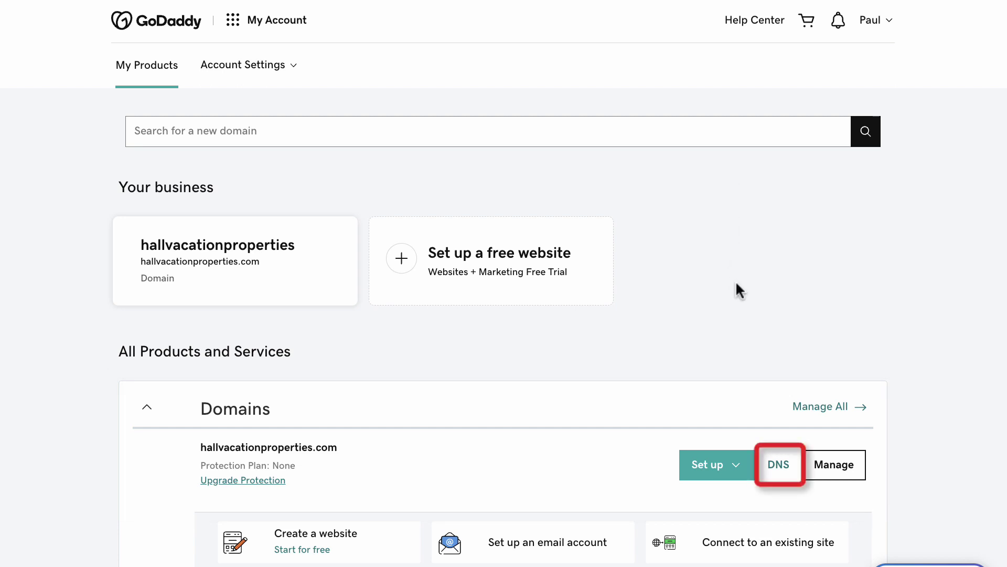
left_click(781, 464)
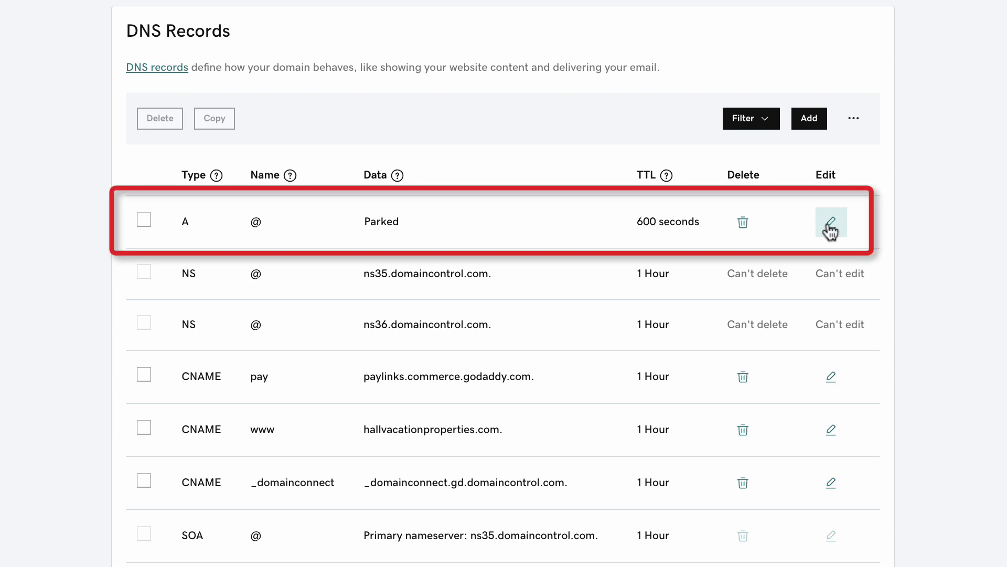
left_click(831, 224)
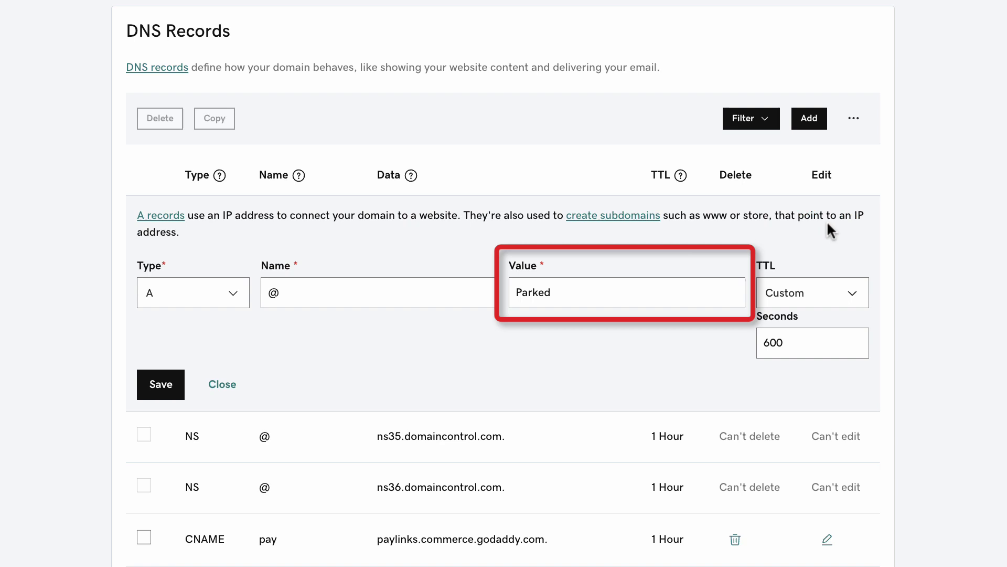
triple_click(649, 293)
key("ctrl+v")
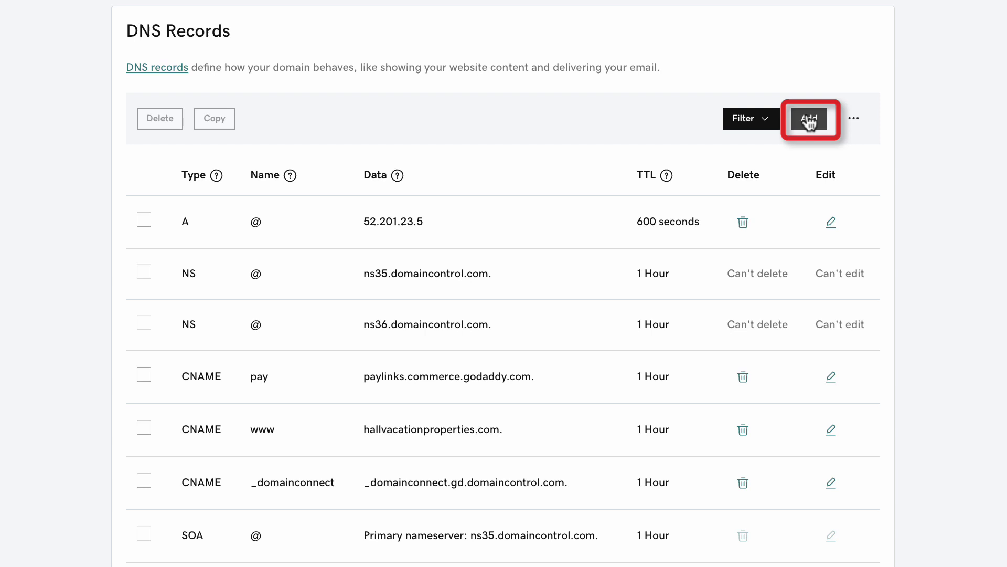
- Add a type A record with name @ pointing to 52.86.46.114
left_click(809, 119)
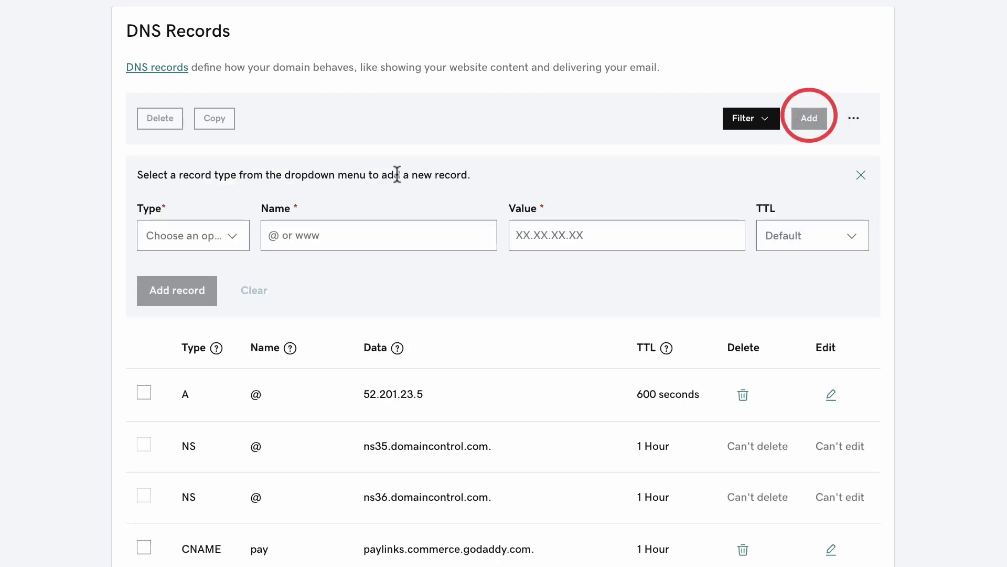
left_click(237, 239)
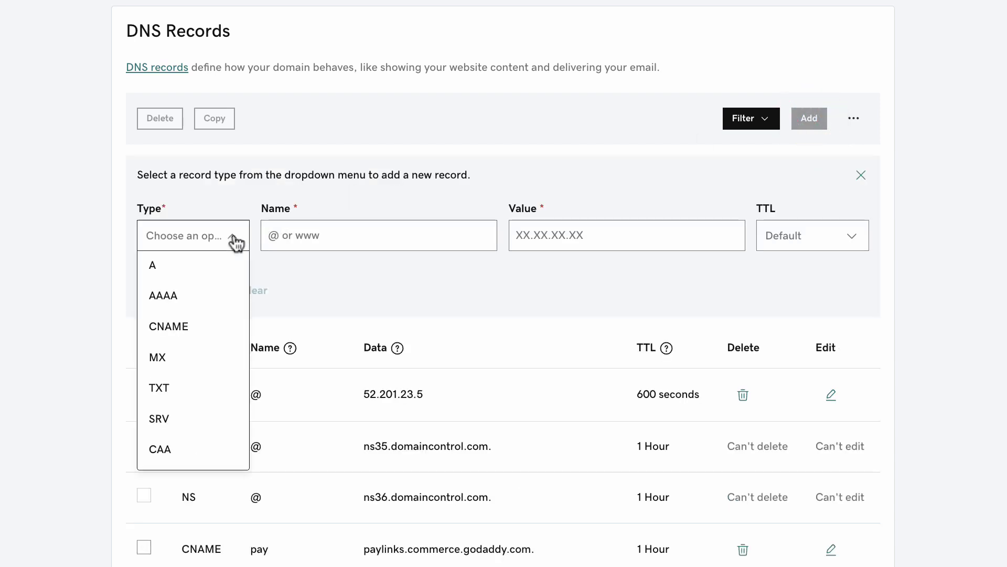
left_click(216, 265)
left_click(321, 251)
left_click(382, 331)
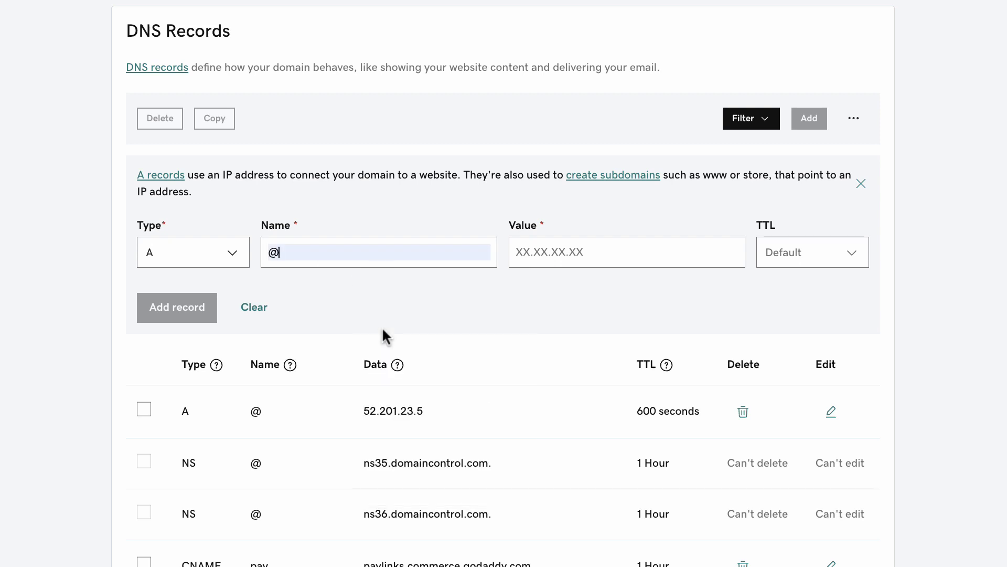
left_click(516, 250)
type("52.86.46.114")
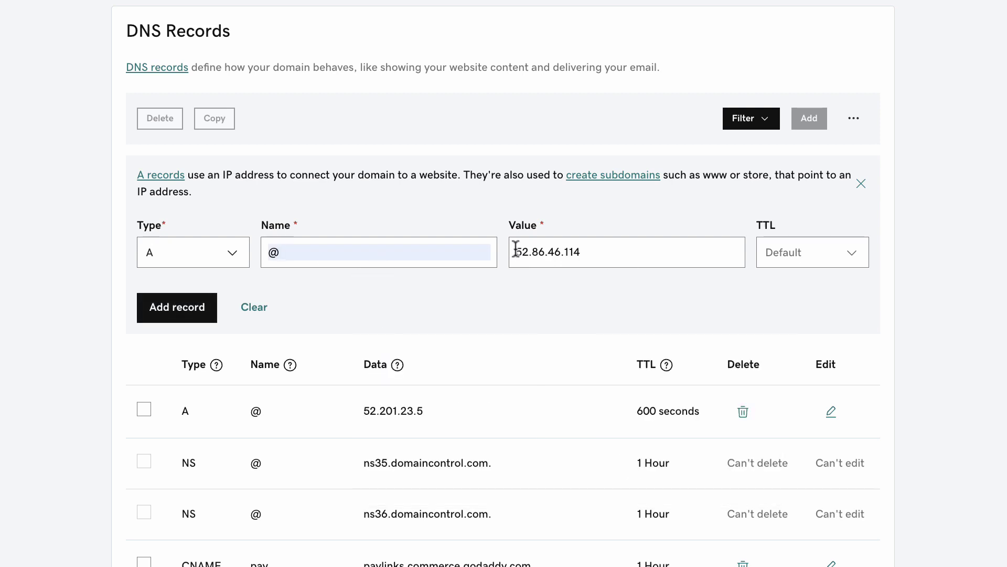
left_click(165, 308)
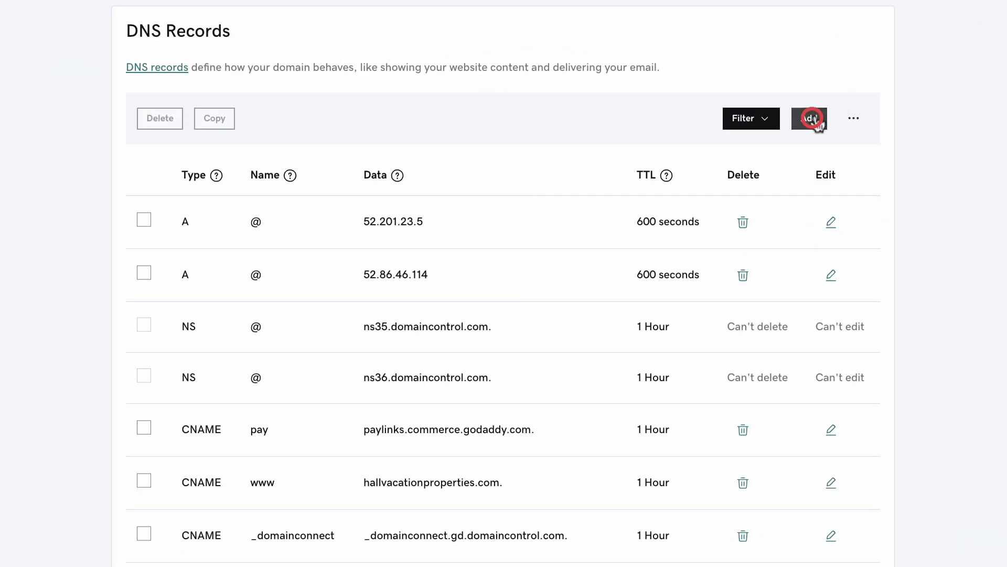
- Add a third @ A record pointing to 34.235.235.52
left_click(812, 119)
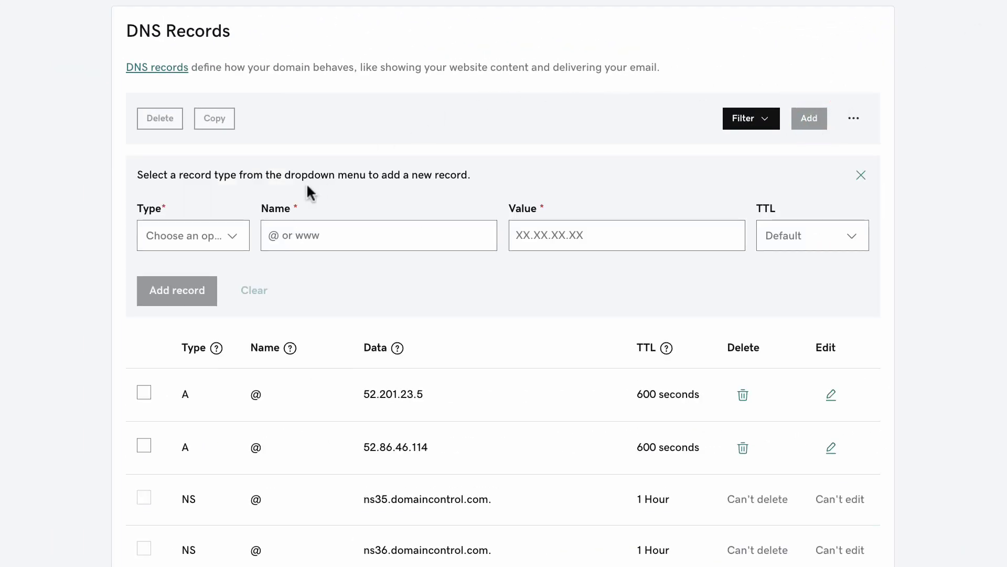
left_click(236, 244)
left_click(225, 265)
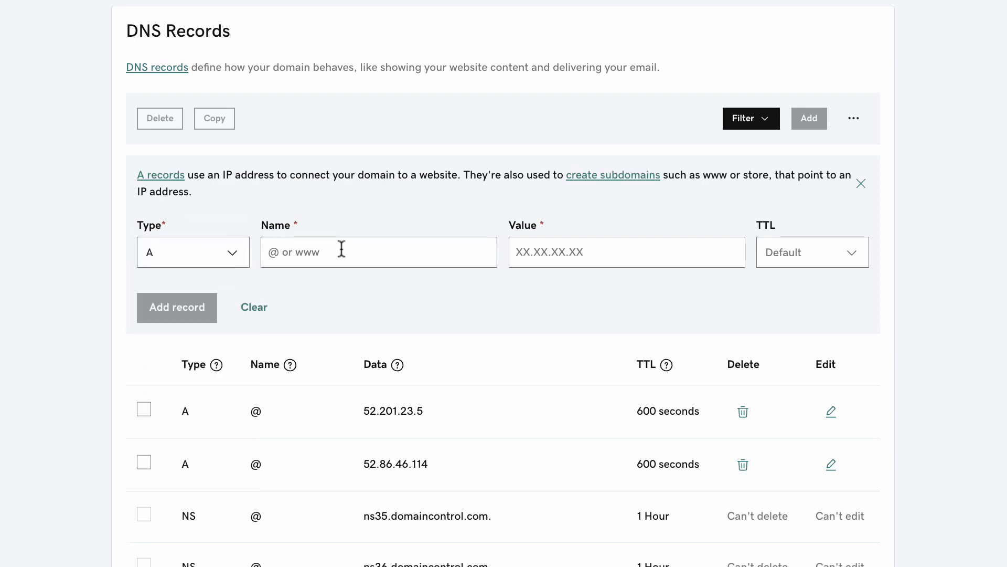
left_click(341, 249)
left_click(402, 332)
left_click(546, 249)
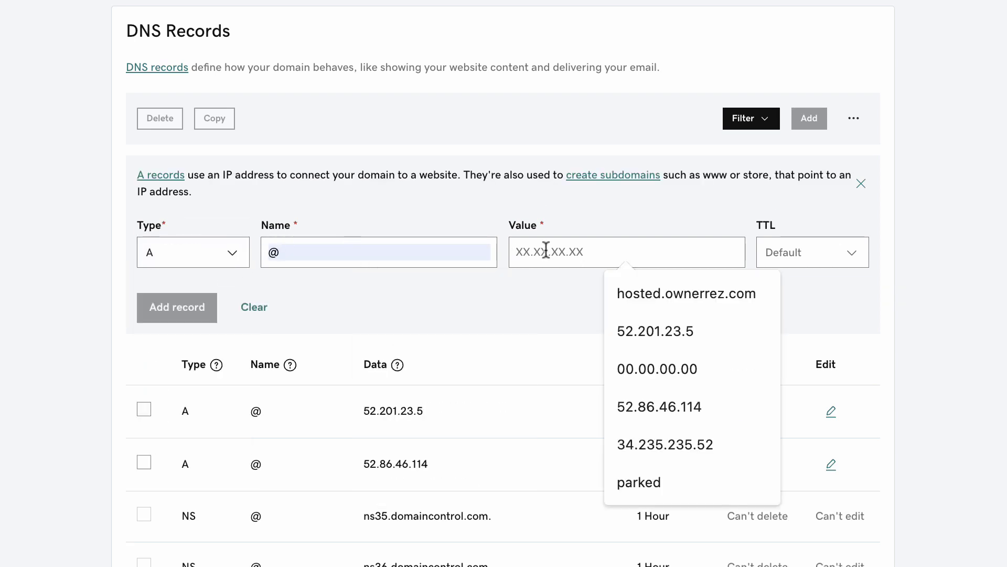
type("34.235.235.52")
left_click(195, 308)
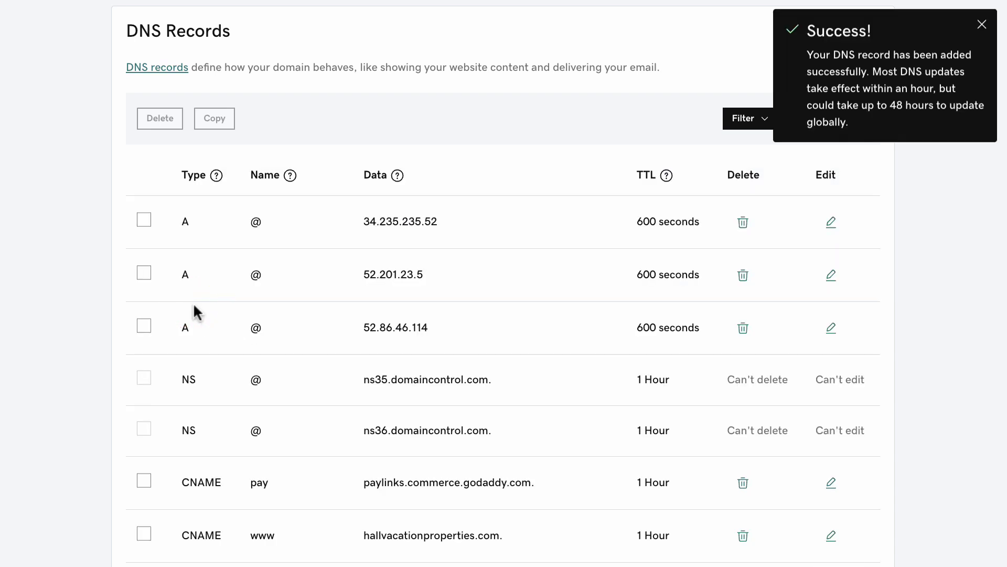
scroll(193, 305, "down", 3)
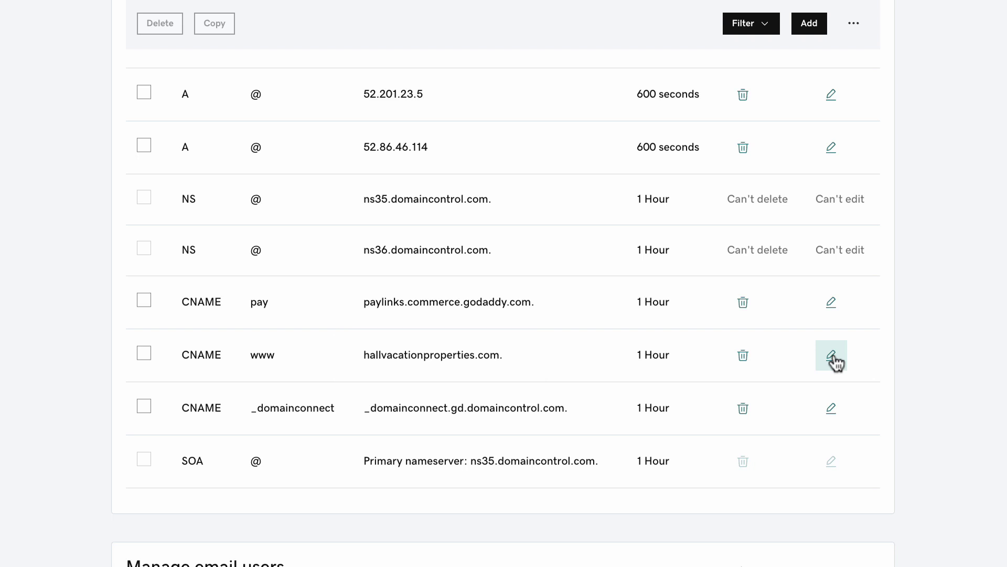
- Change the www CNAME value to hosted.ownerrez.com and save it
left_click(833, 358)
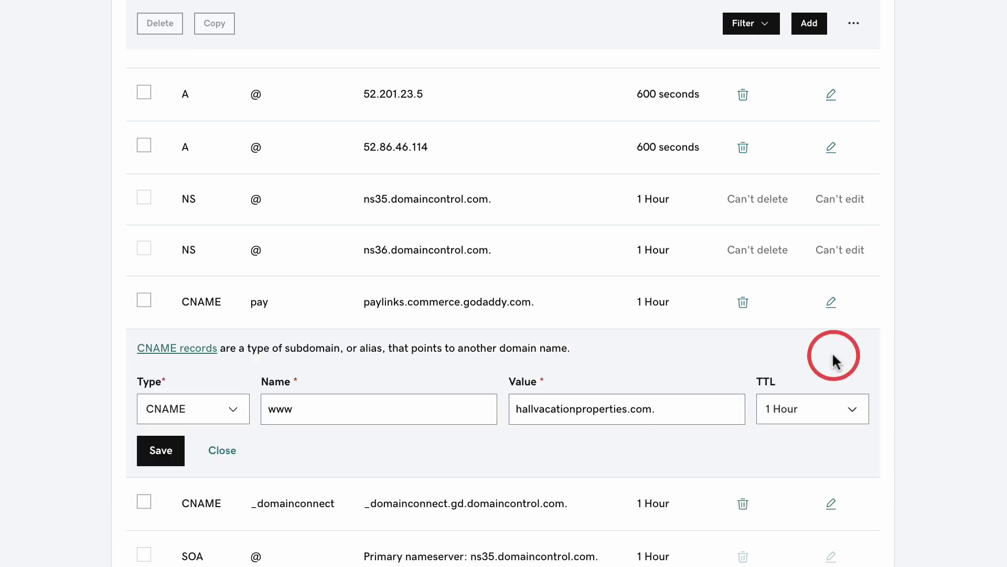
triple_click(668, 408)
type("hosted.ownerrez.com")
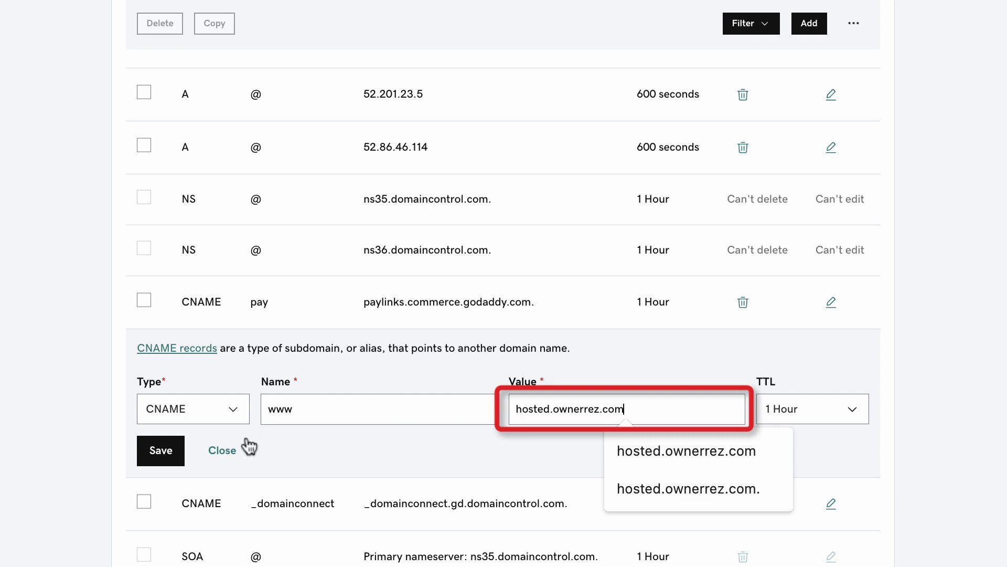
left_click(161, 451)
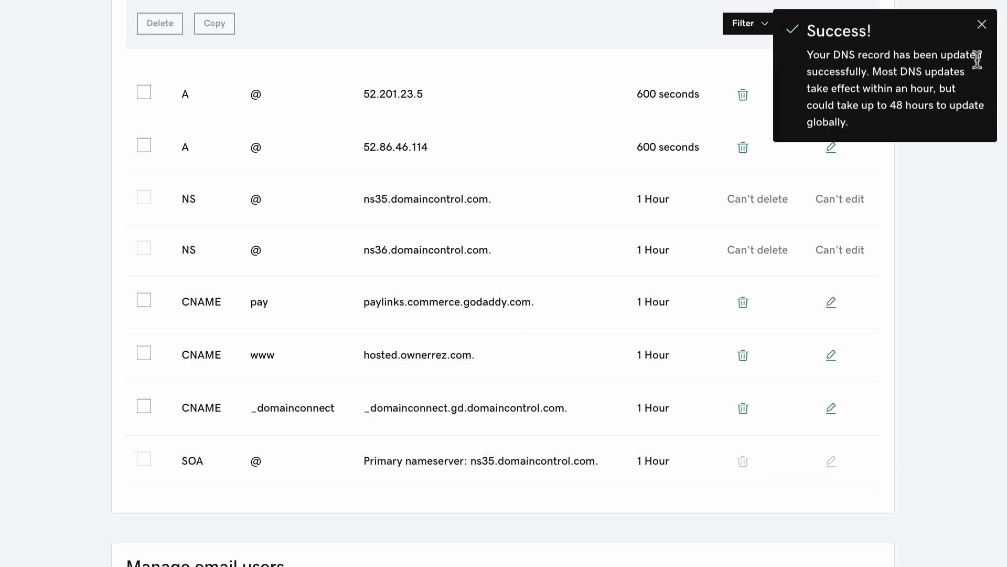
left_click(982, 24)
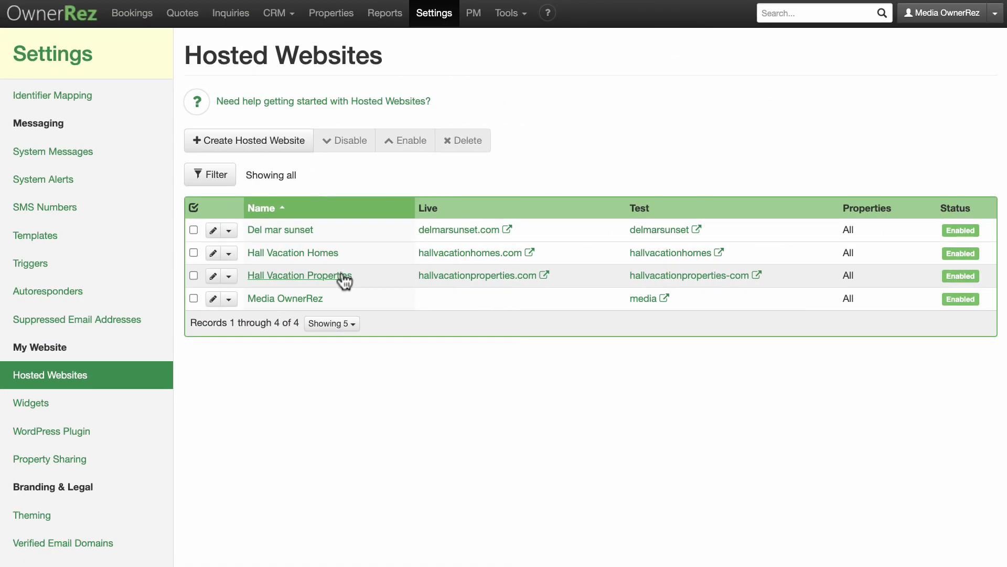
left_click(343, 277)
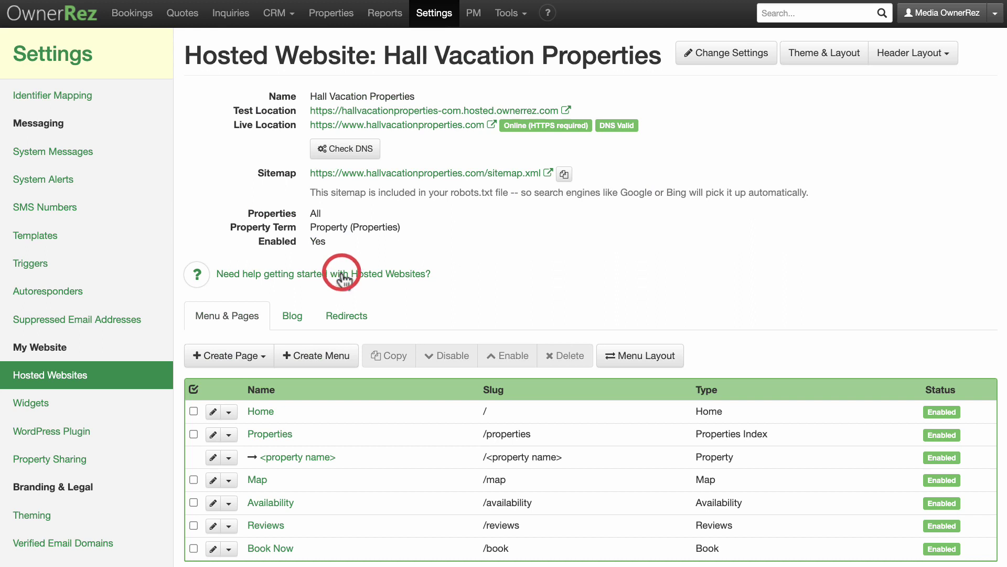
left_click(354, 156)
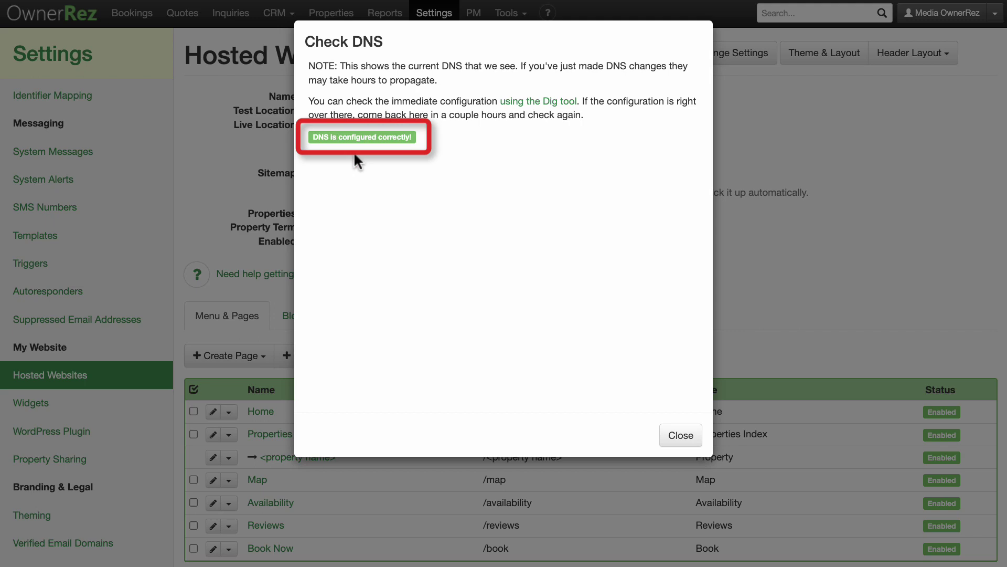
left_click(680, 436)
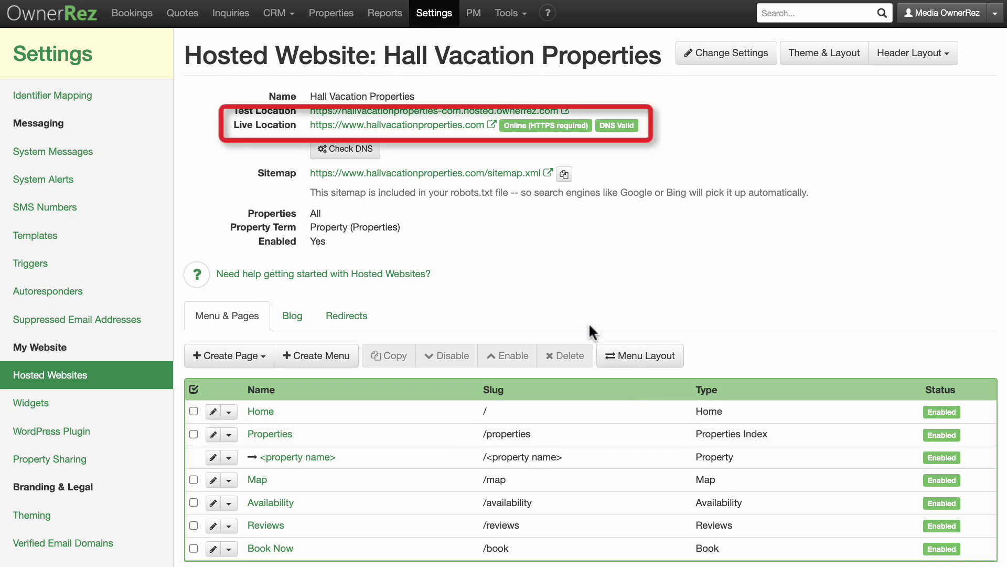
left_click(435, 129)
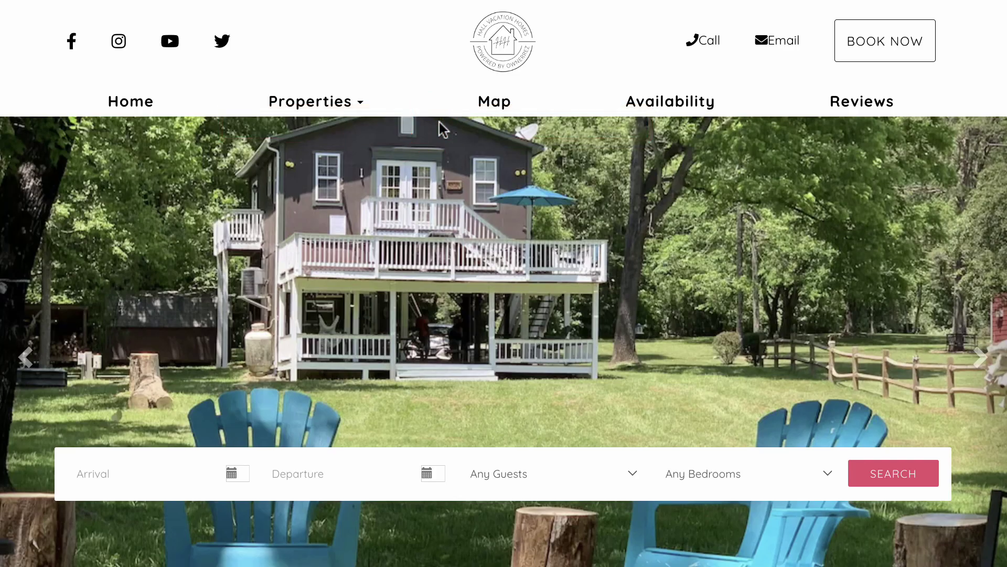